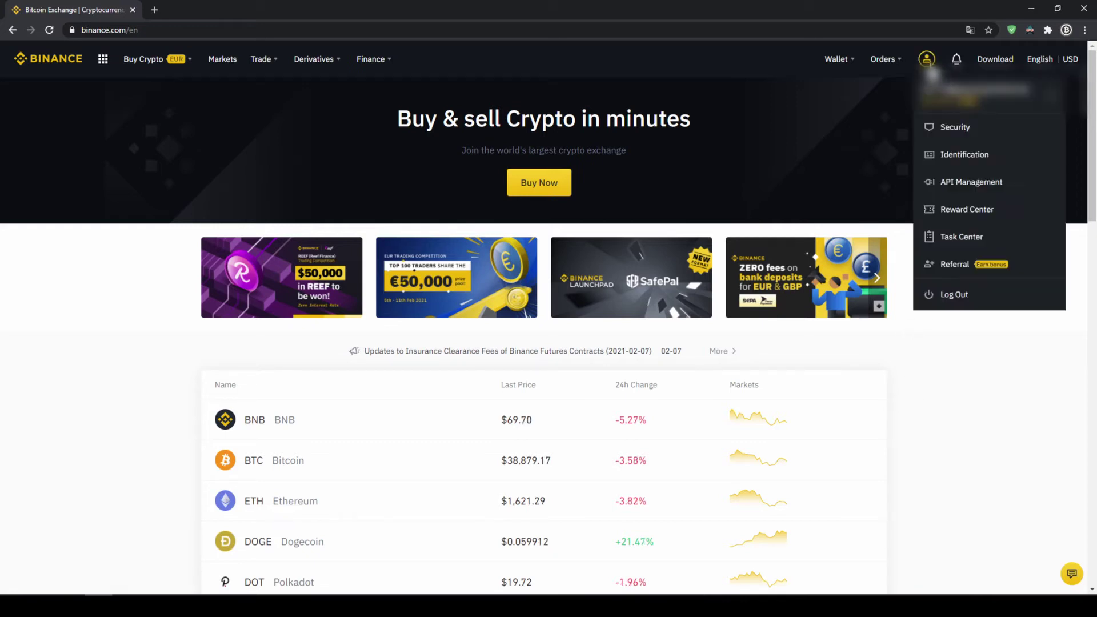
Step: Open Basic Info from the account menu and confirm the identity status reads Verified
click(962, 166)
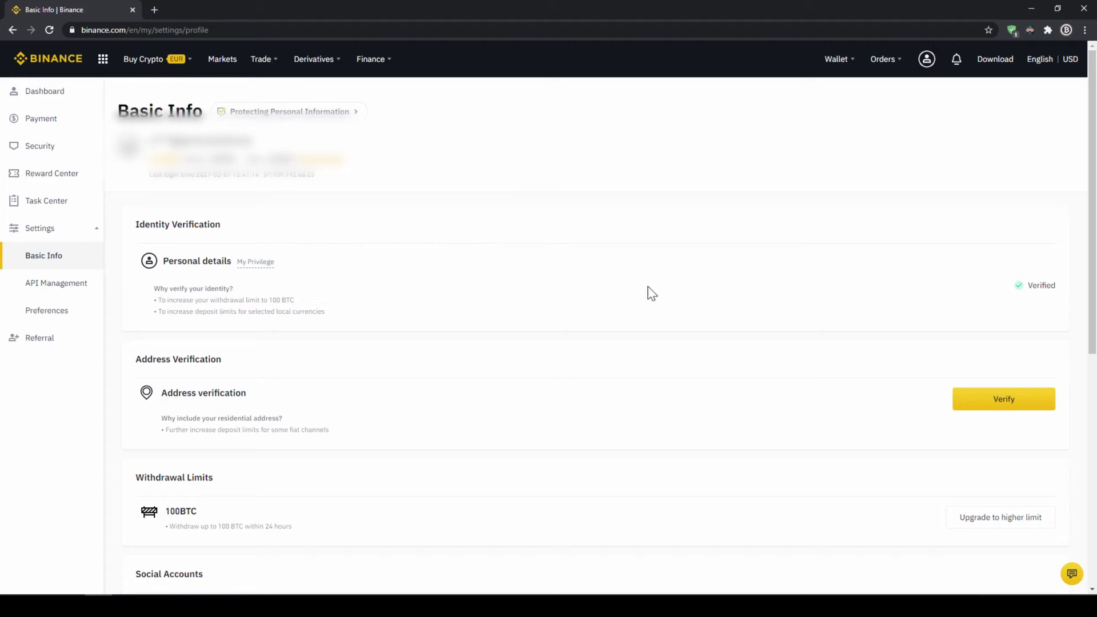
drag(1018, 291, 1067, 297)
click(1067, 298)
mouse_move(836, 59)
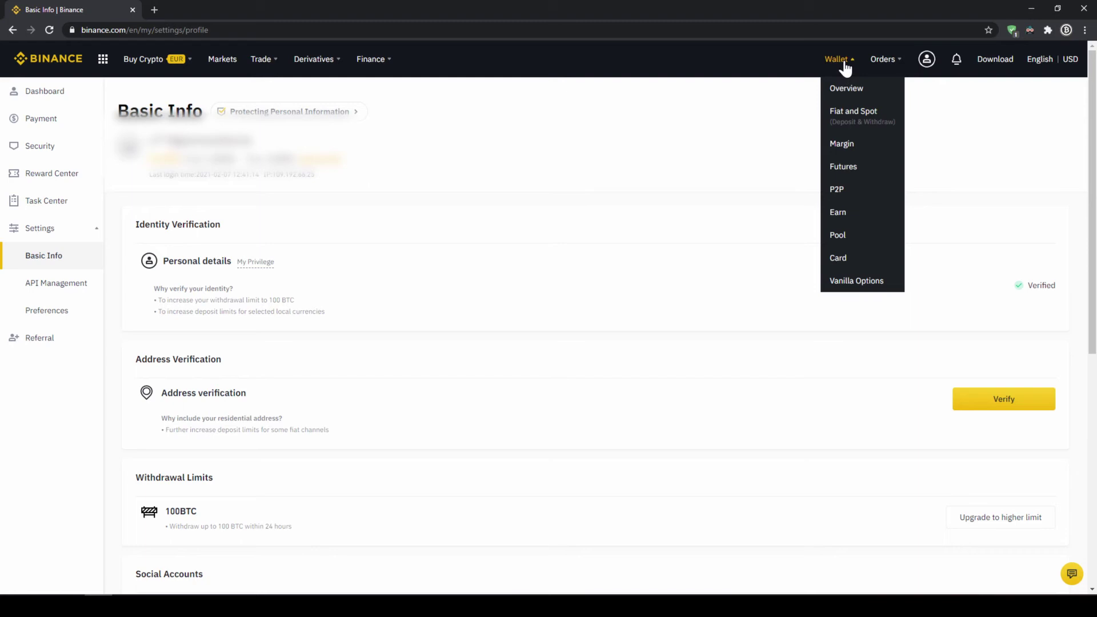
Step: Open the Fiat and Spot wallet and review its Fiat Balance and Crypto Balance tables
click(860, 127)
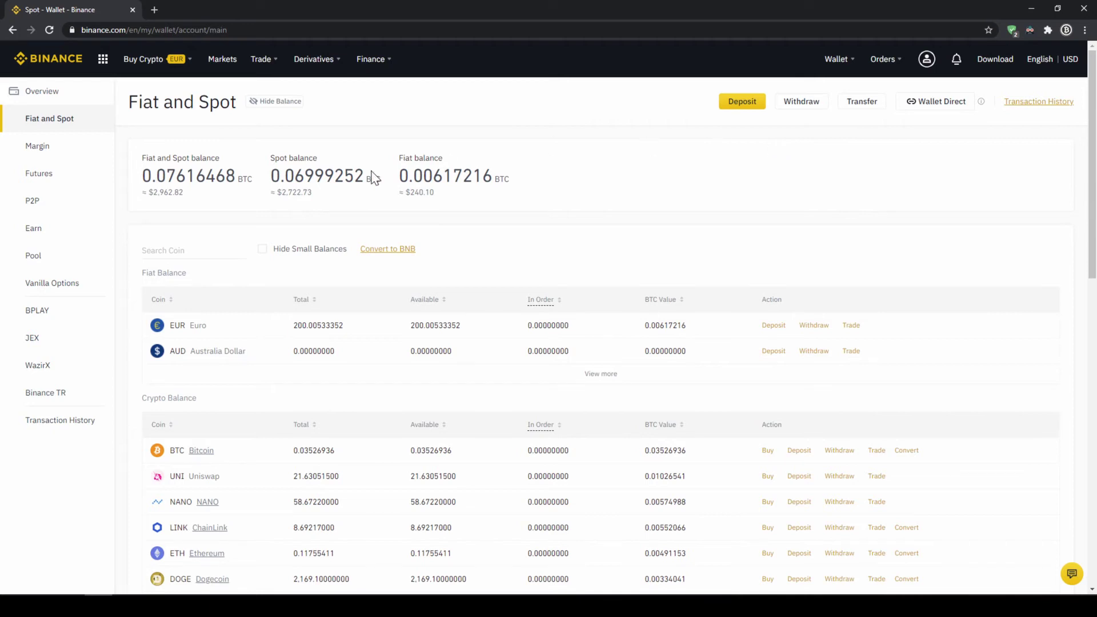
drag(154, 272, 207, 279)
drag(142, 397, 214, 407)
click(237, 407)
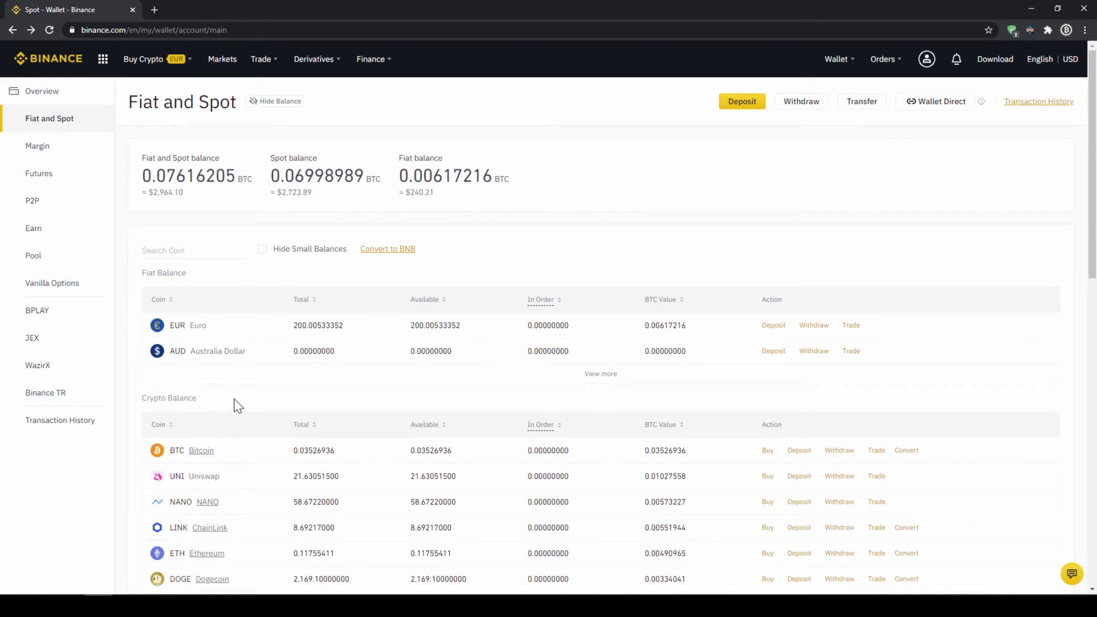
Step: Submit a 1000 EUR SEPA bank-transfer deposit, switching the currency to USD and back to EUR
click(743, 103)
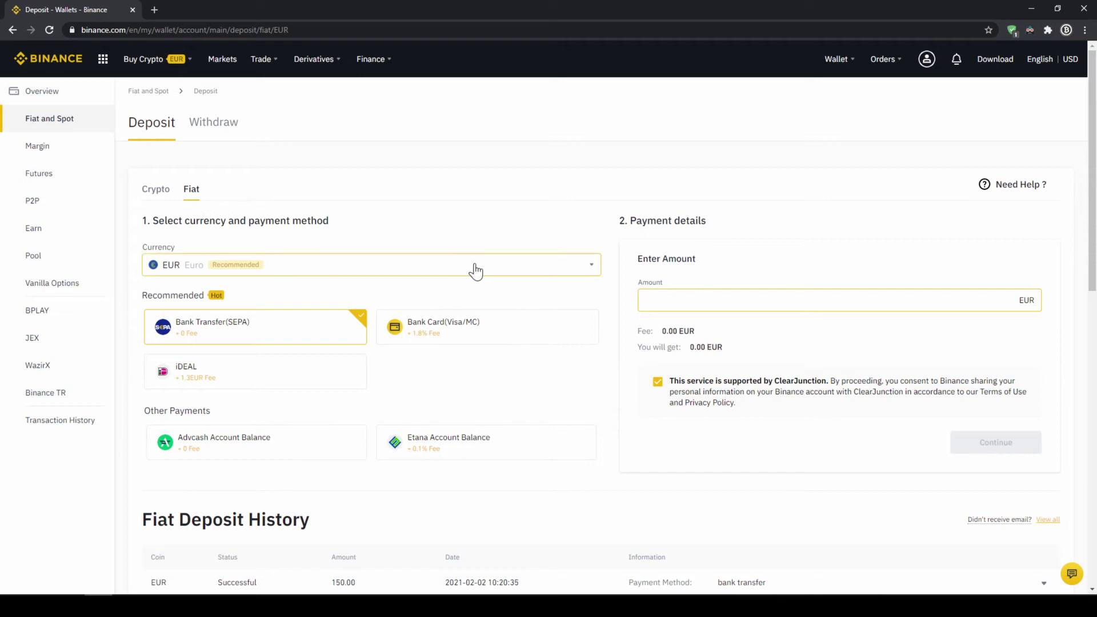
click(518, 243)
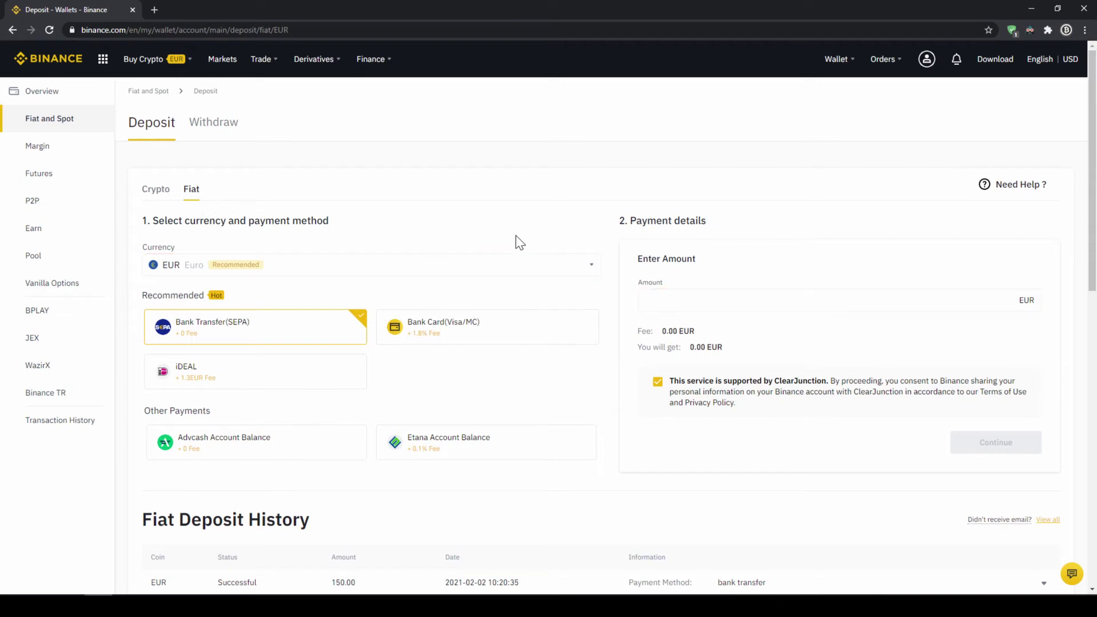
click(454, 270)
scroll(326, 343, down, 3)
scroll(294, 355, down, 3)
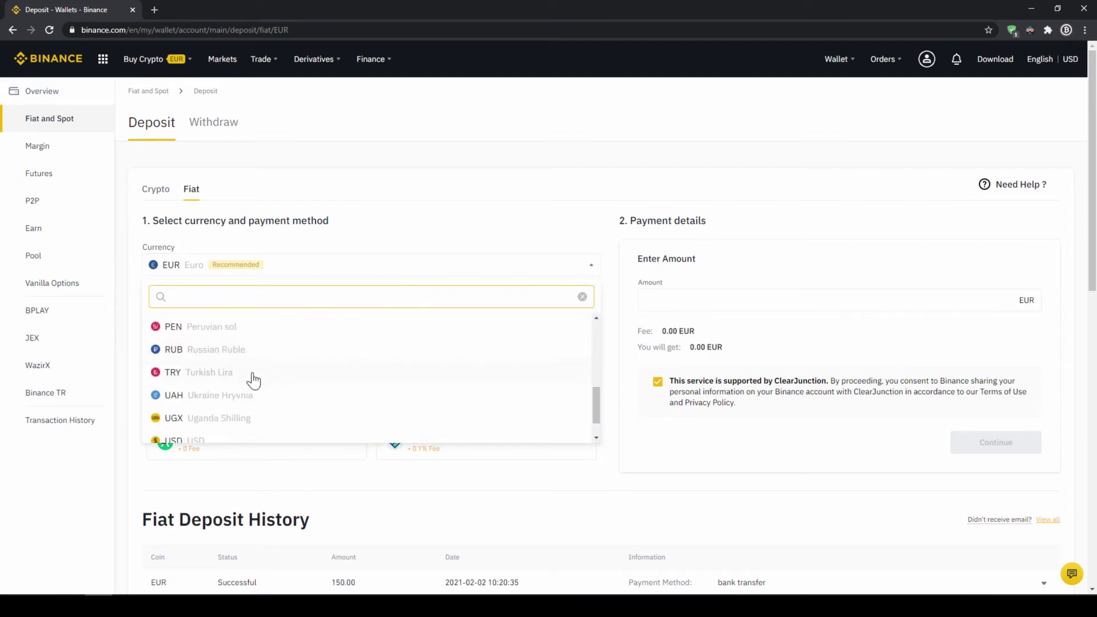
scroll(252, 380, down, 2)
click(225, 408)
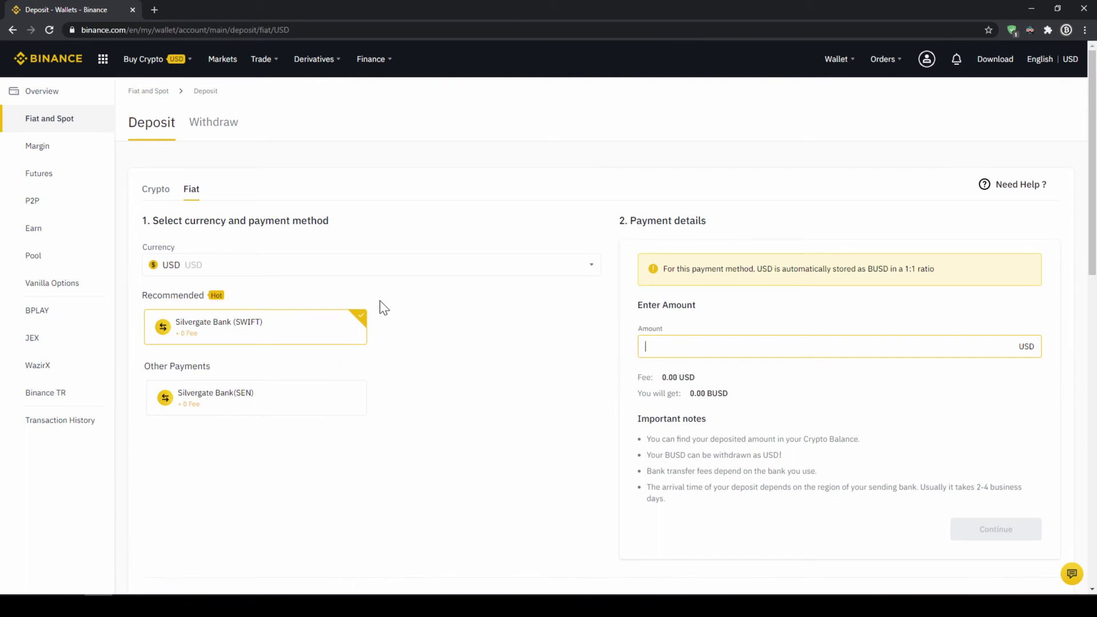
click(364, 264)
scroll(292, 364, up, 5)
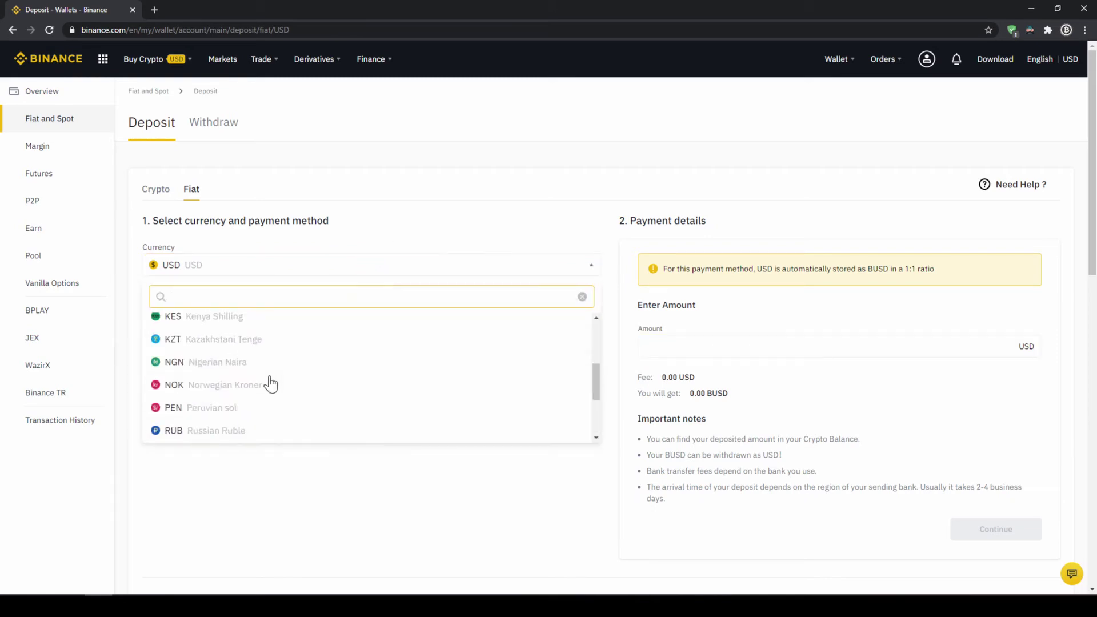
scroll(269, 385, up, 5)
click(196, 329)
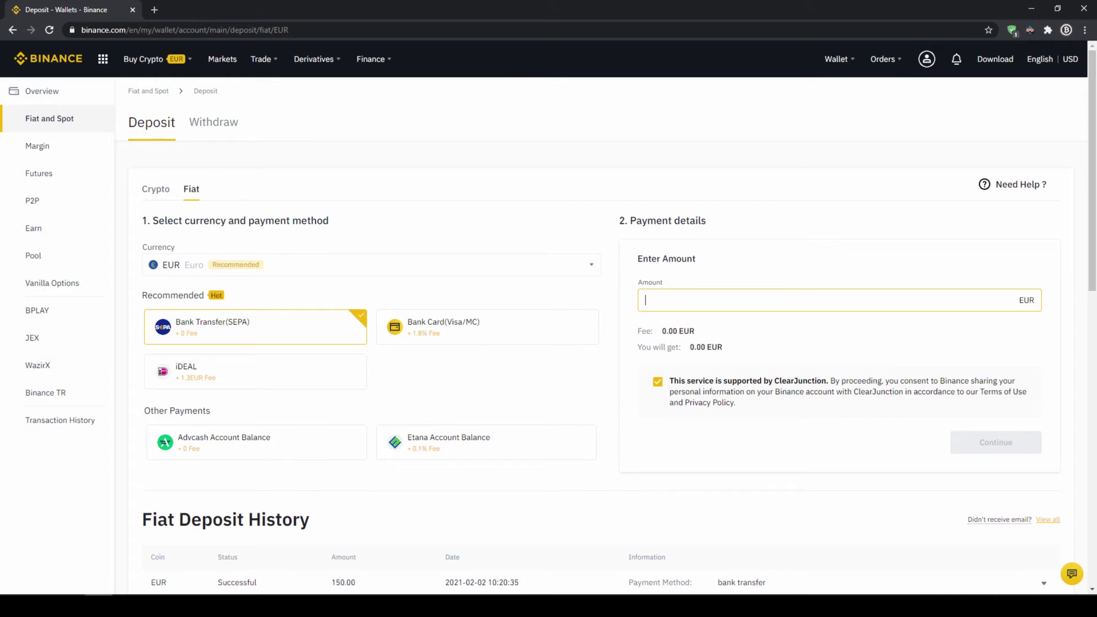
text(1000)
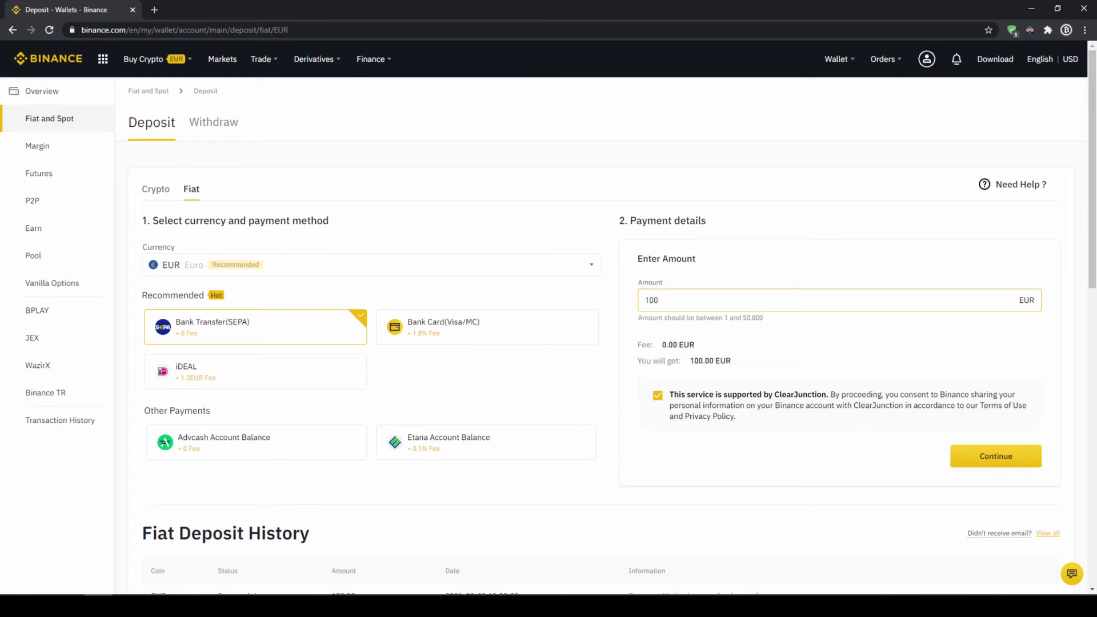
click(990, 455)
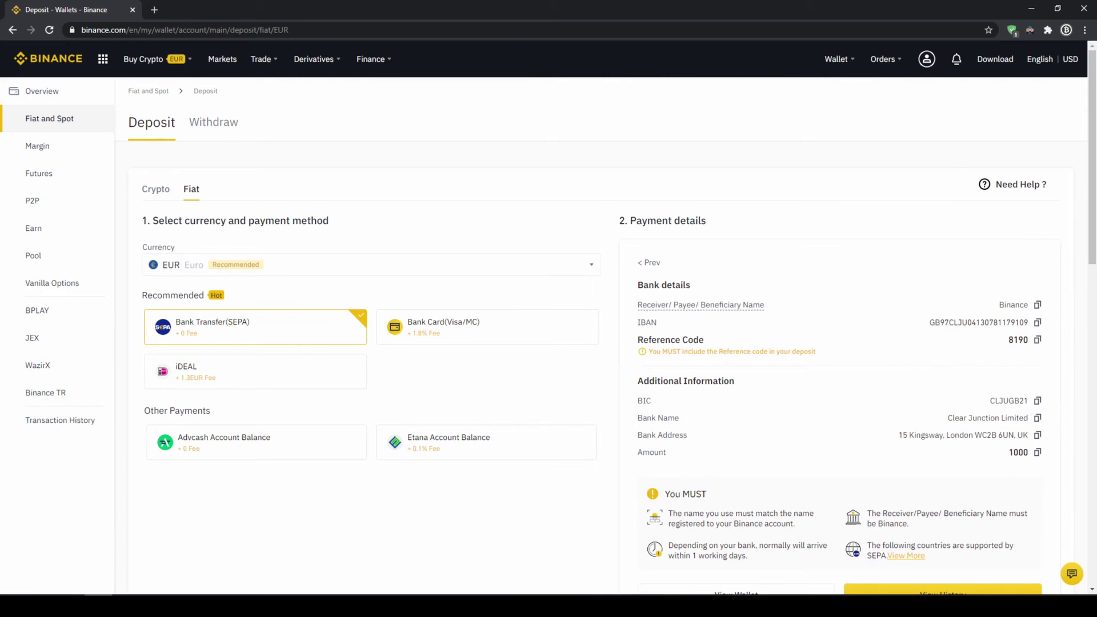
mouse_move(671, 340)
mouse_down()
mouse_move(925, 354)
mouse_move(990, 375)
mouse_up()
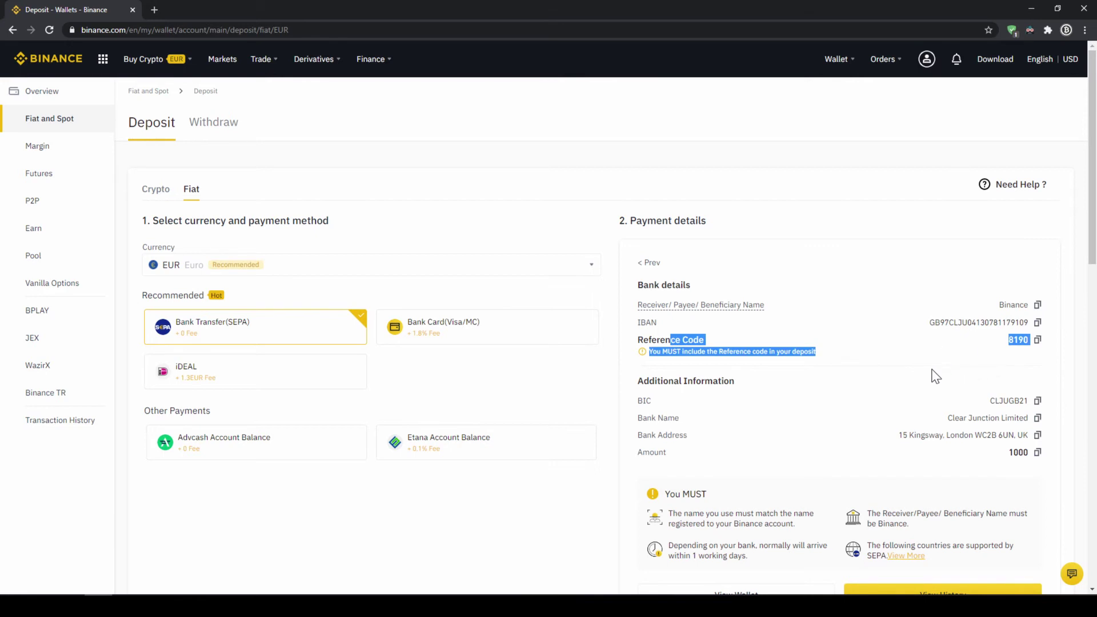
click(919, 390)
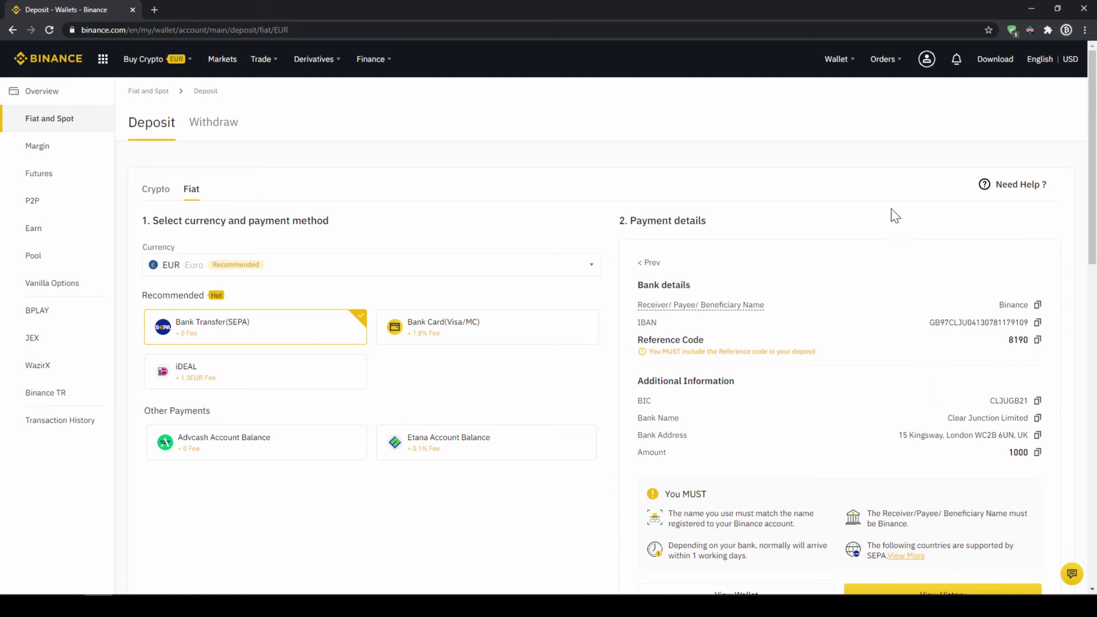
mouse_move(836, 60)
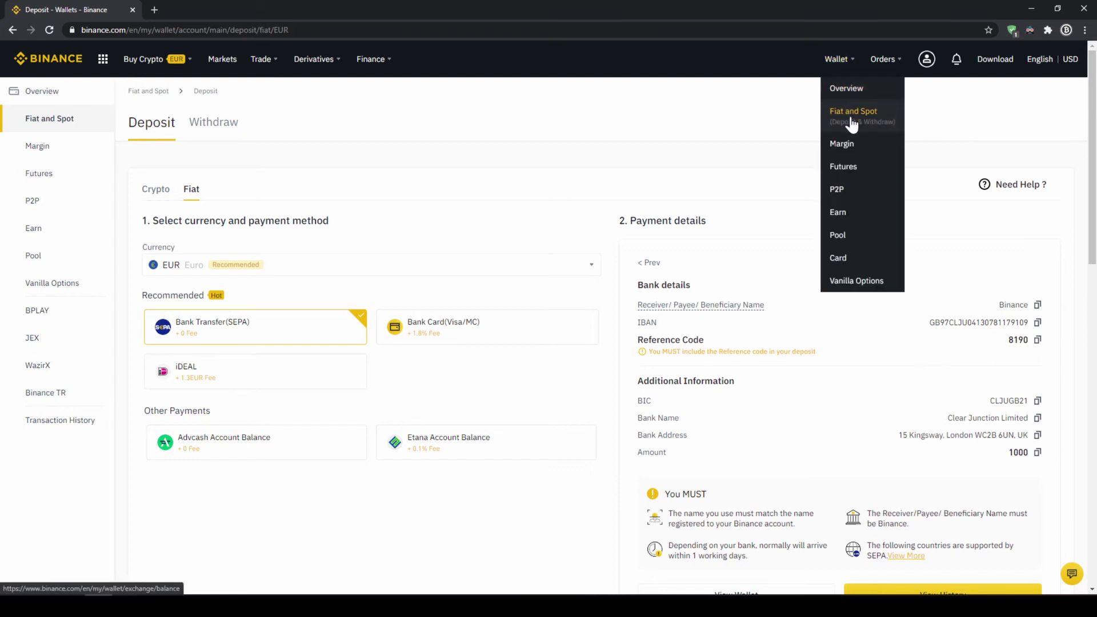
Step: Check that the EUR row under Fiat Balance now reads 400.02208352
click(852, 120)
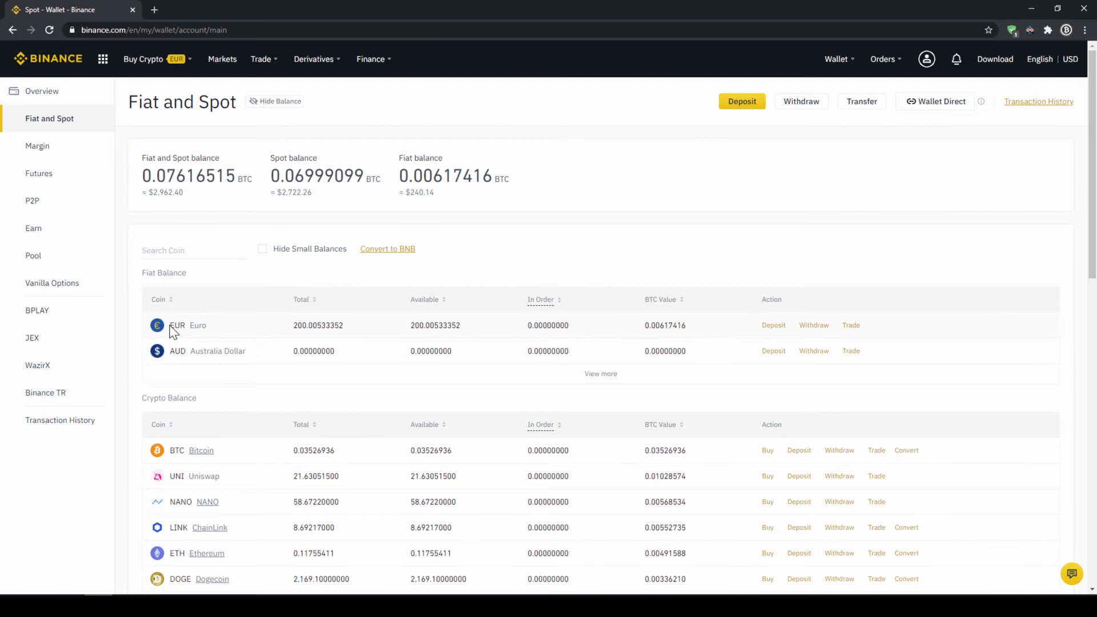
drag(170, 327, 358, 343)
click(361, 343)
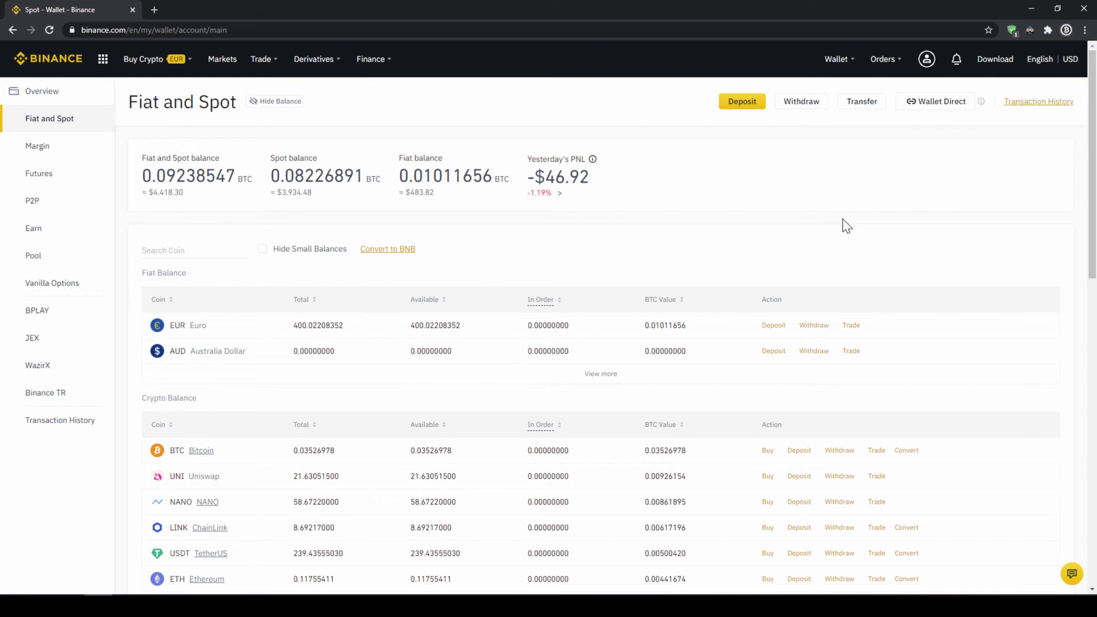
mouse_move(143, 60)
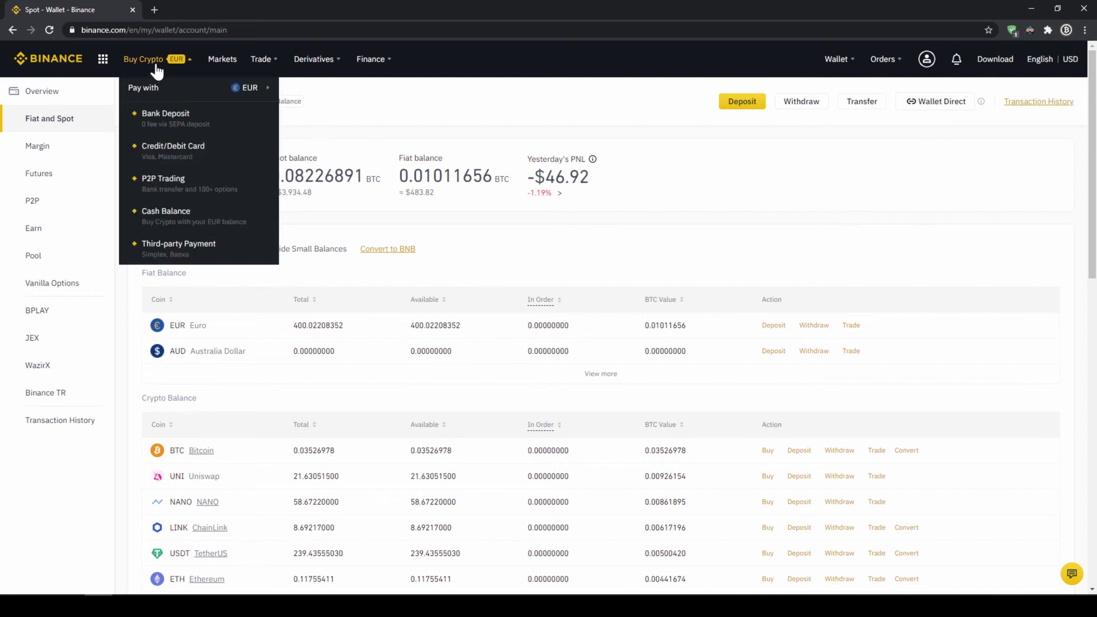
Step: Open the card Buy Crypto page and pick SXP as the coin to buy
click(182, 156)
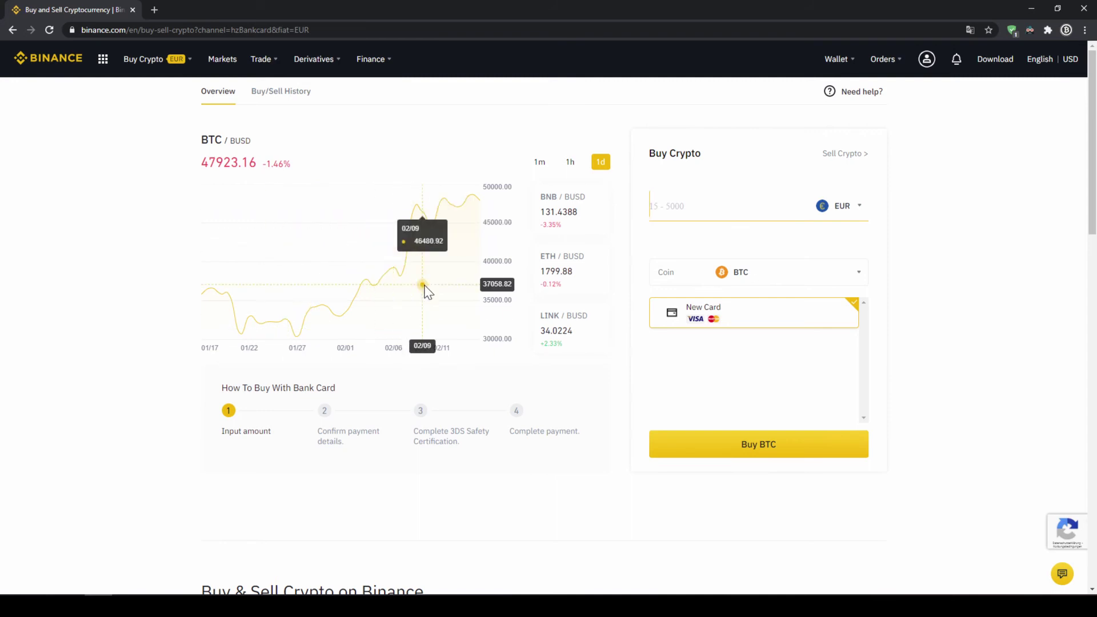
click(791, 280)
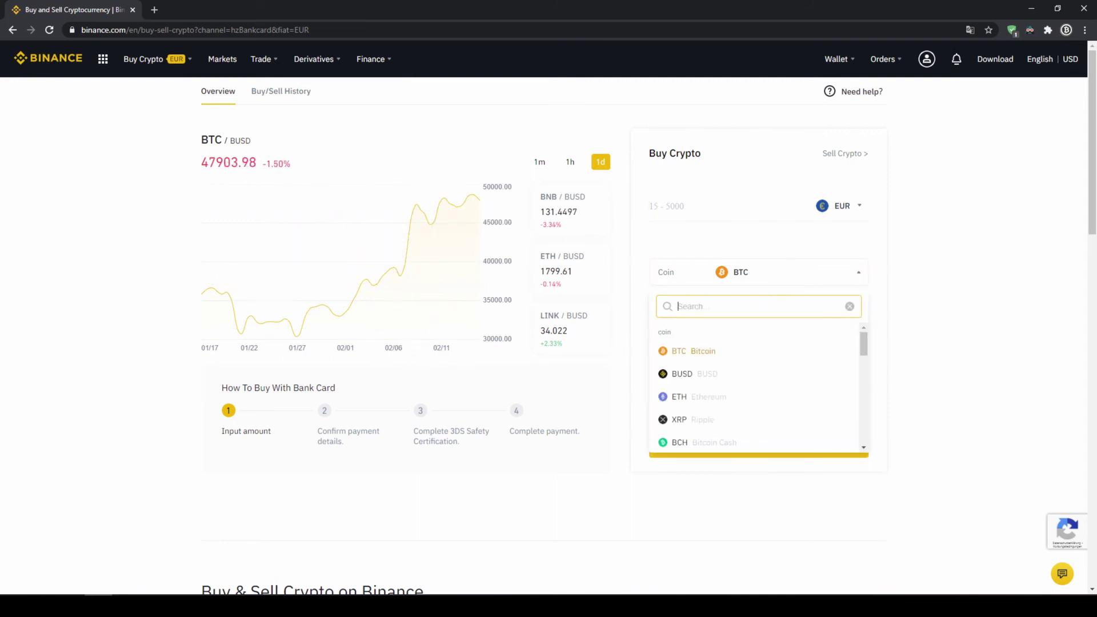
text(sxp)
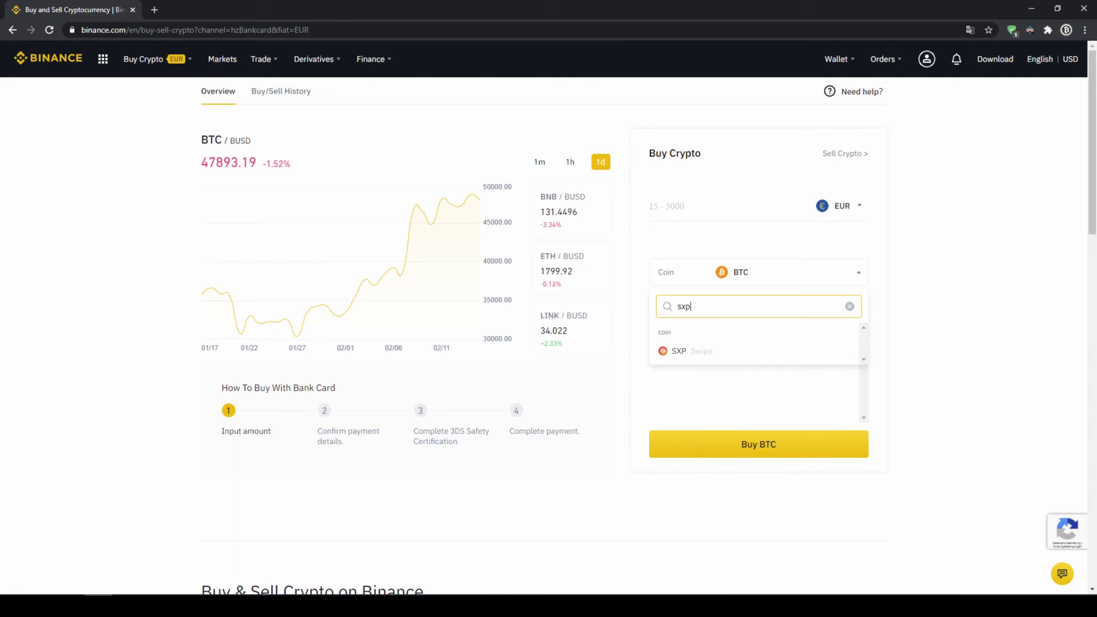
click(726, 352)
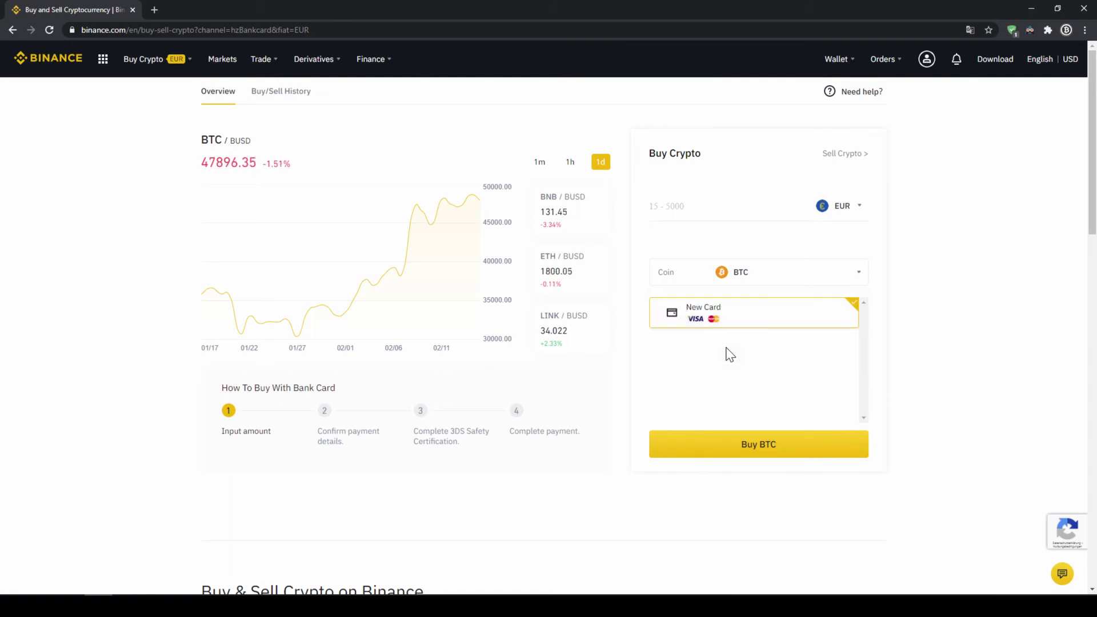
click(728, 276)
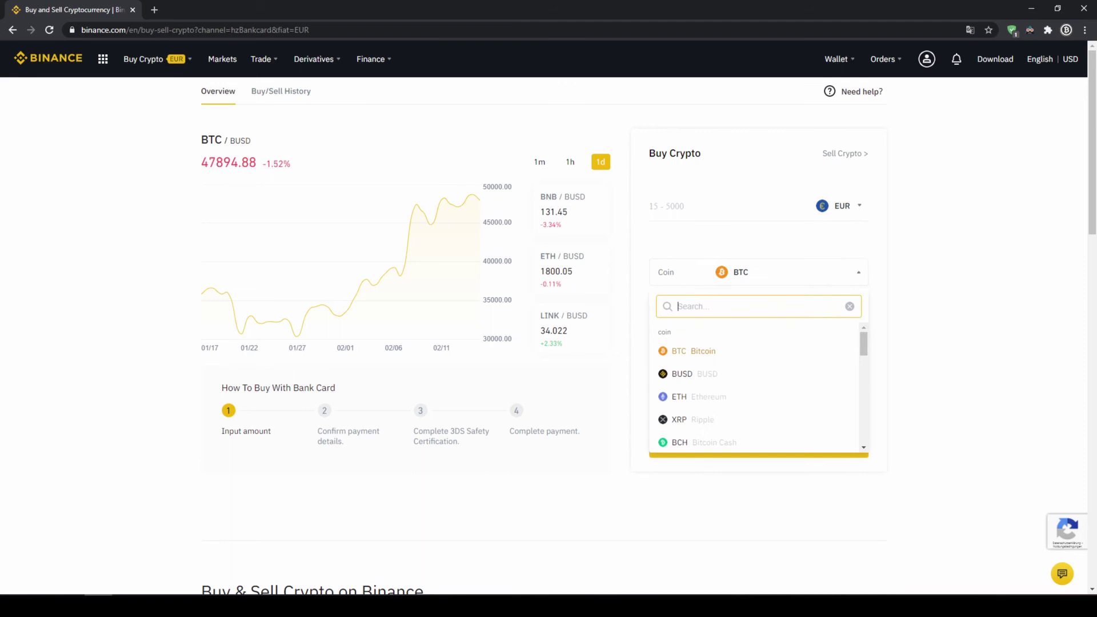
text(sxp)
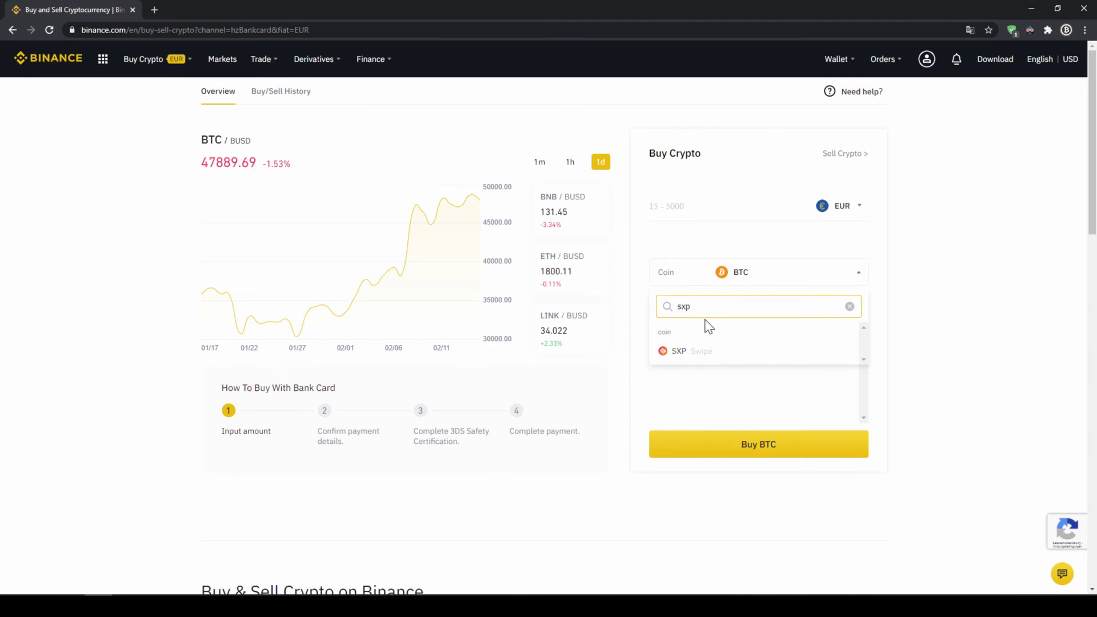
click(705, 351)
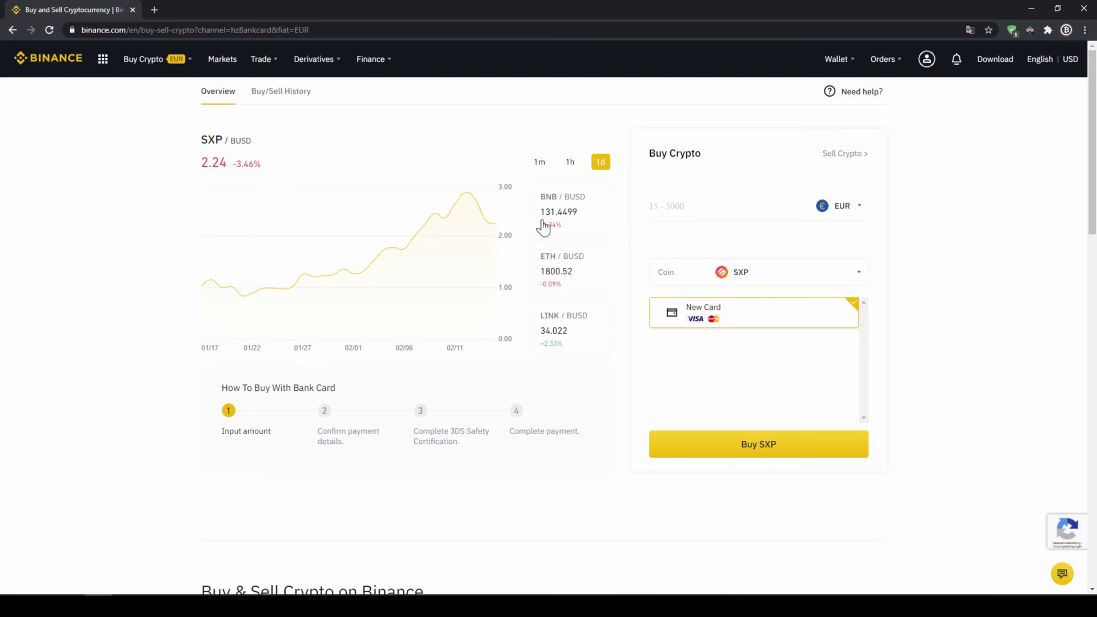
mouse_move(394, 252)
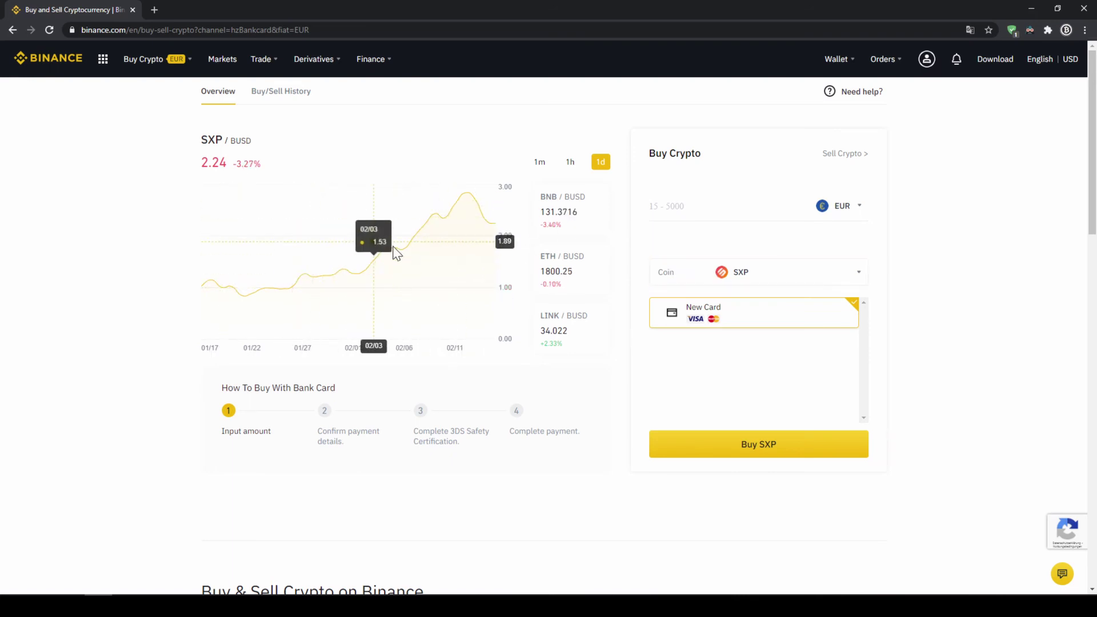
Step: Keep EUR as paying currency, enter 500, and check the ~267.76 SXP estimate
click(859, 209)
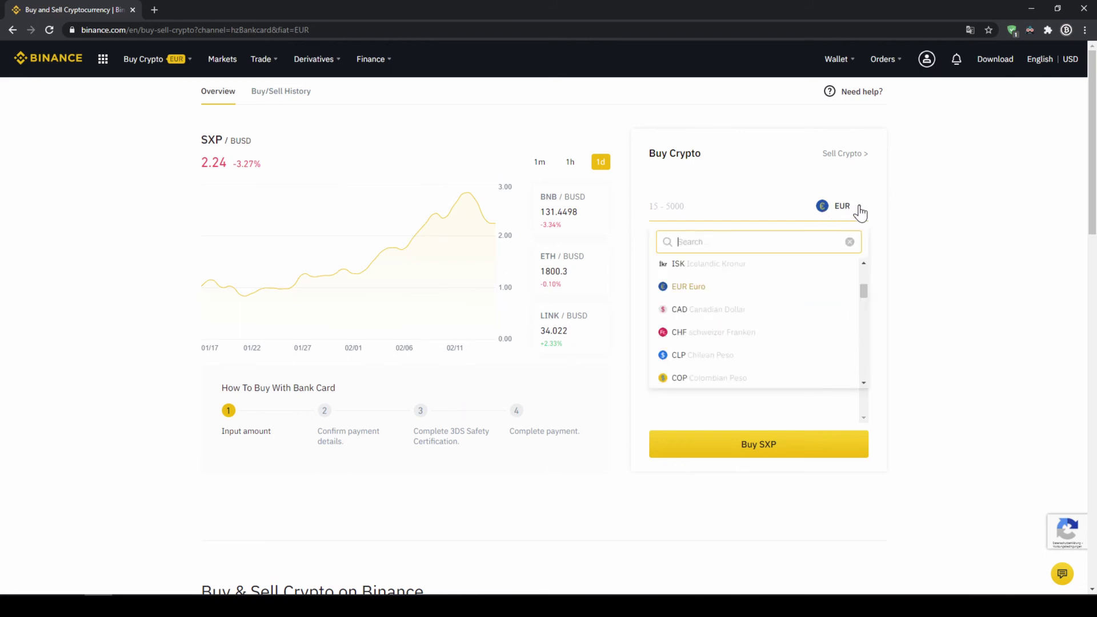
scroll(744, 309, down, 2)
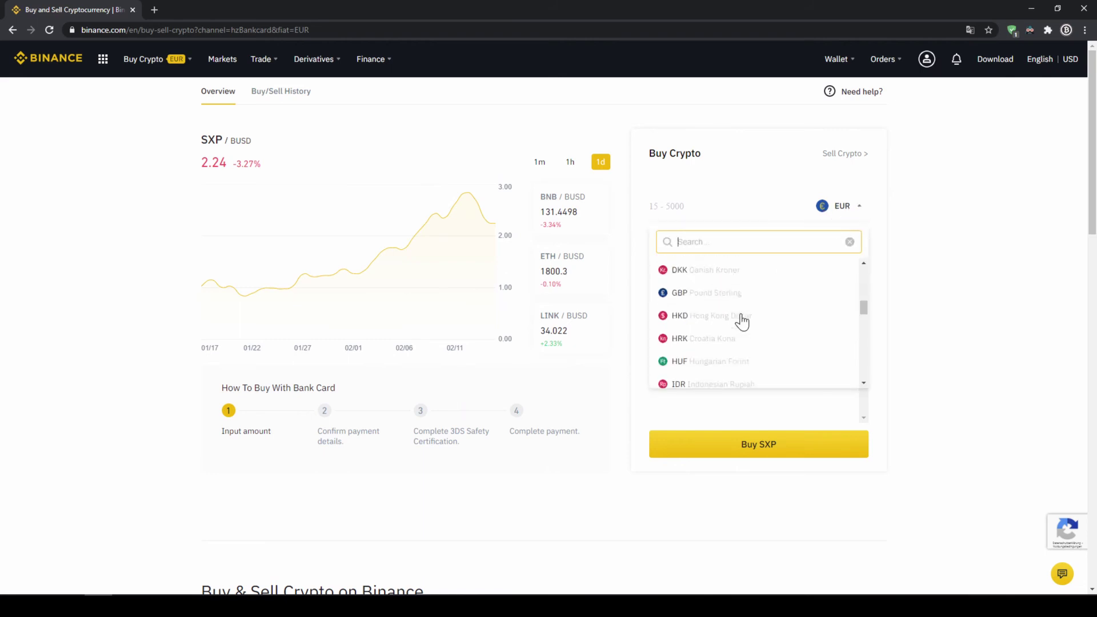
scroll(745, 343, down, 2)
scroll(737, 365, up, 4)
scroll(731, 361, down, 1)
scroll(699, 335, up, 3)
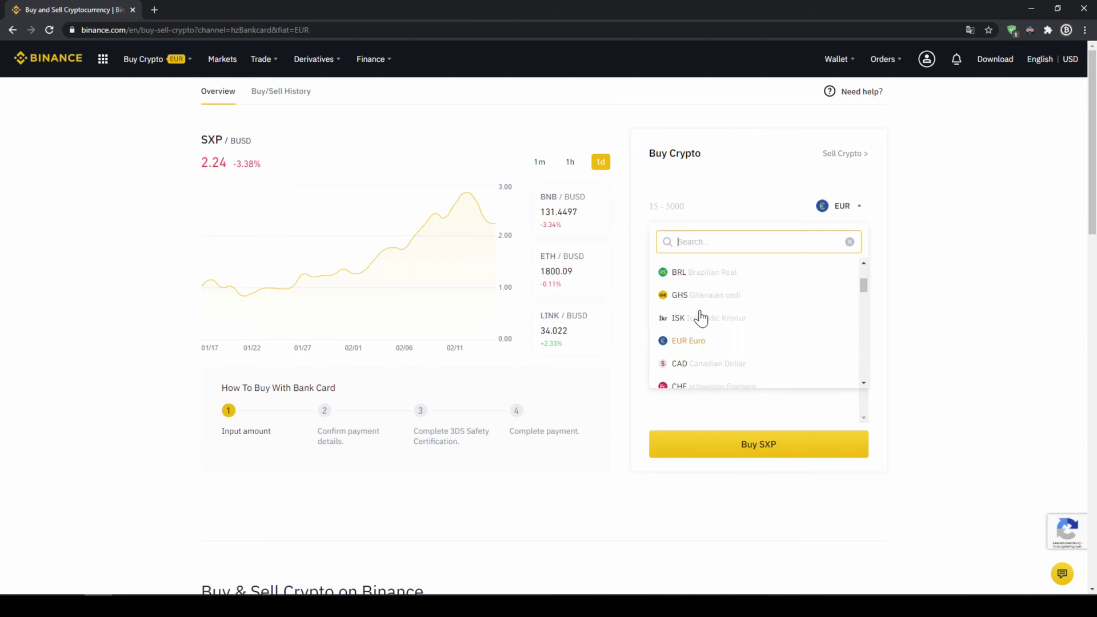
click(690, 336)
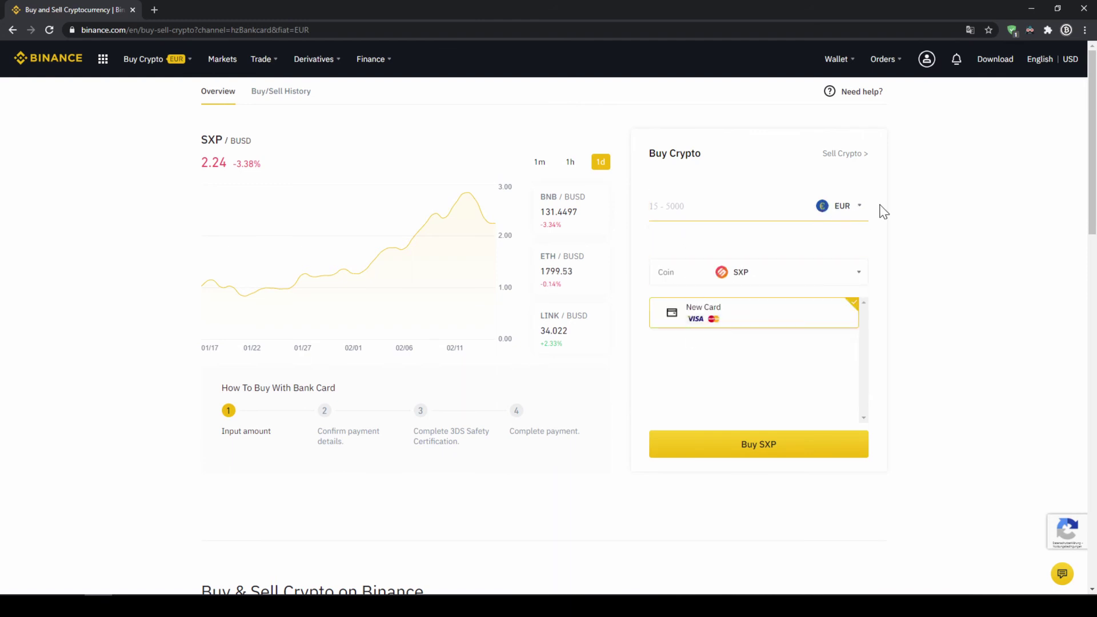
text(500)
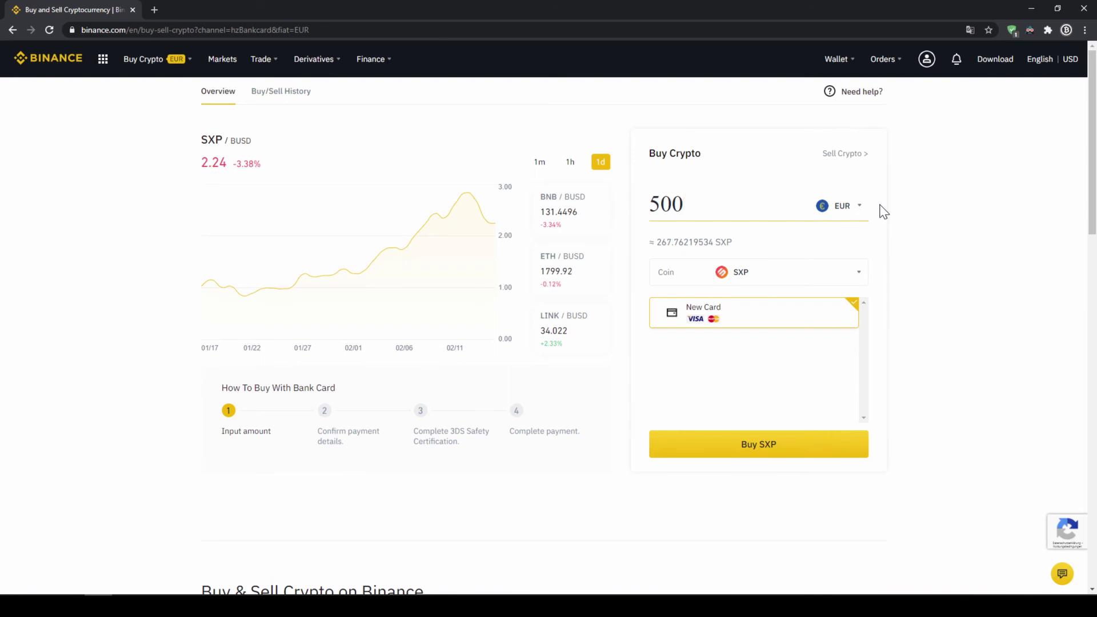
click(938, 213)
drag(660, 242, 703, 242)
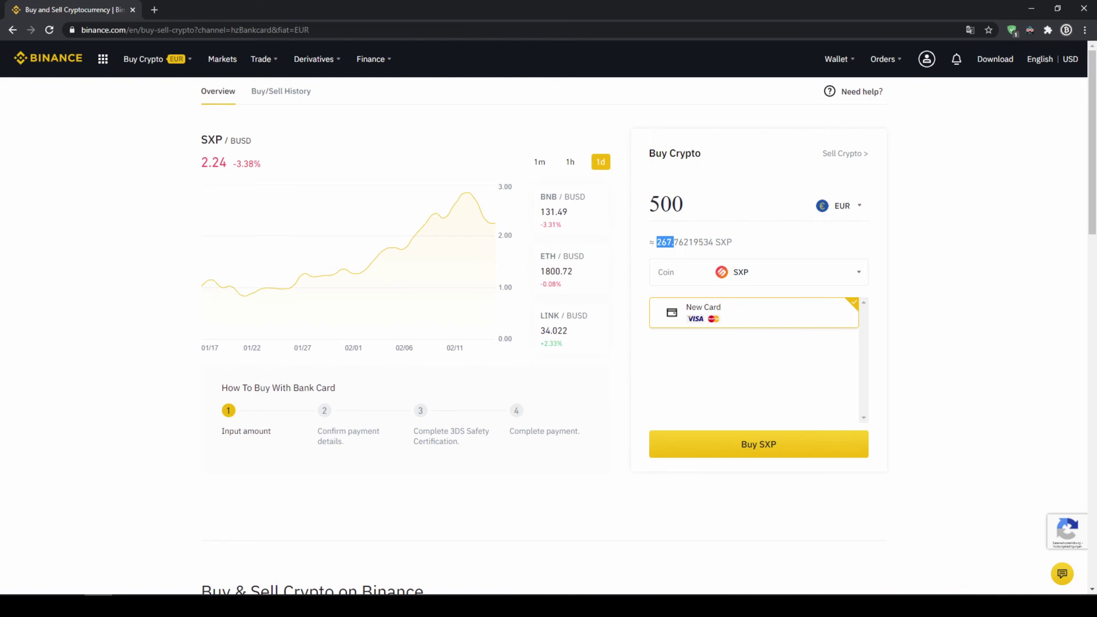
Step: Show the Buy Crypto pay-with options: bank deposit, card and cash balance
click(990, 239)
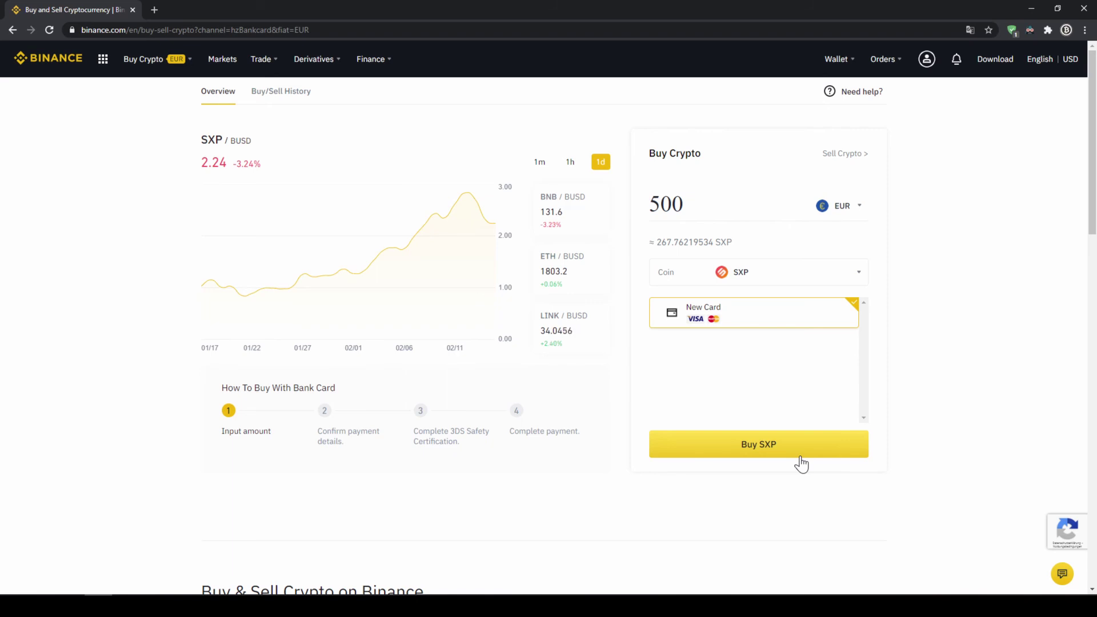
mouse_move(144, 60)
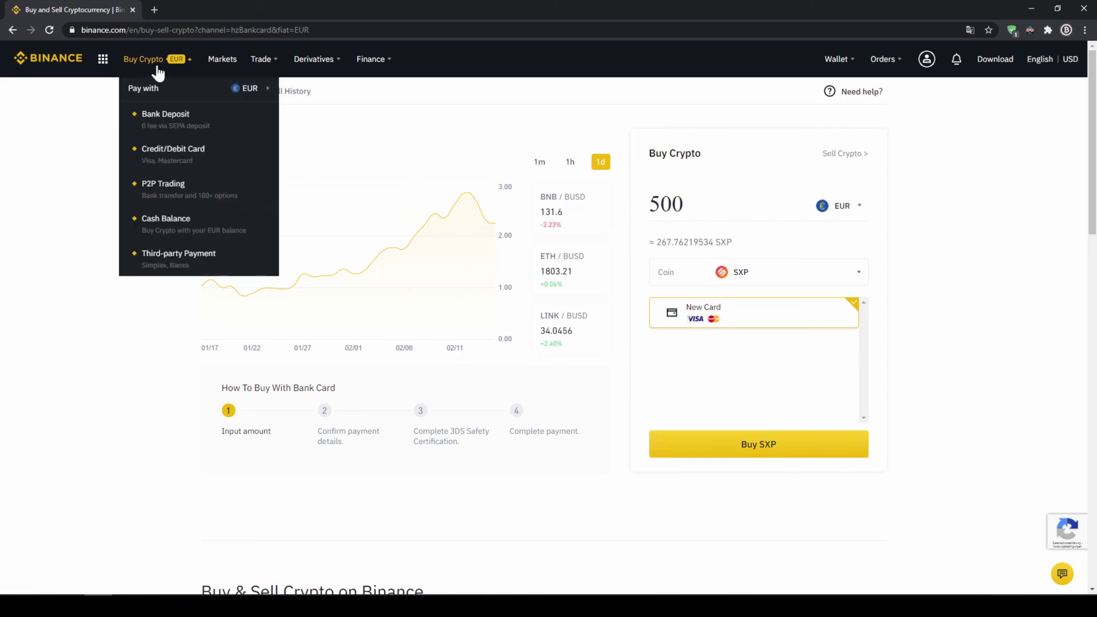
Step: Pay from the 400.02 EUR cash balance, pick SXP and EUR, and enter 400 (~213.995 SXP)
click(183, 221)
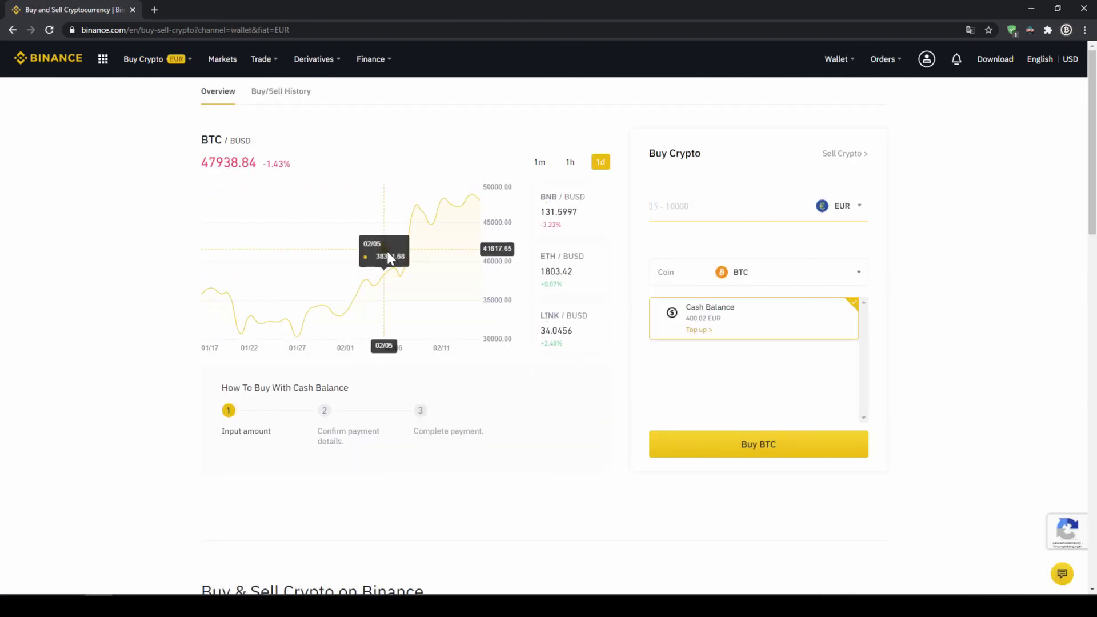
click(797, 277)
text(s)
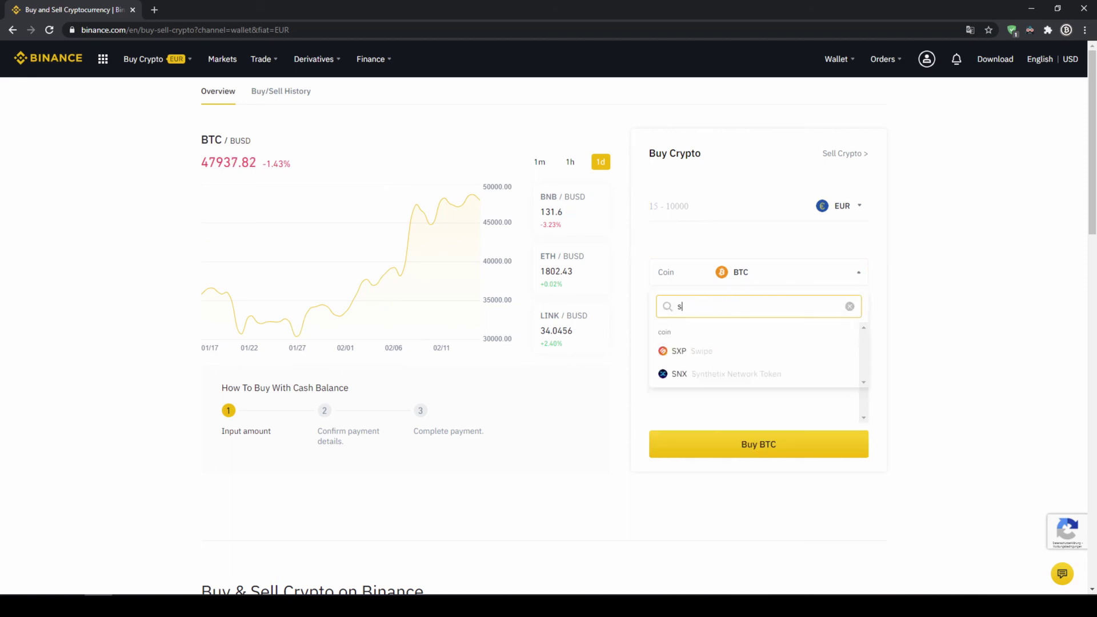
text(xp)
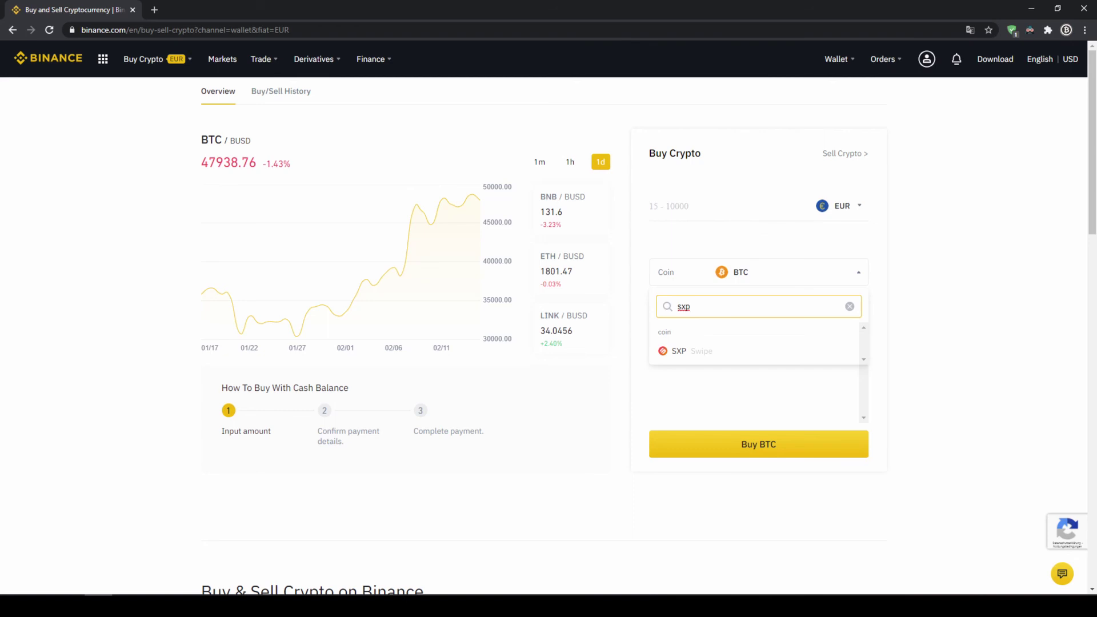
click(713, 352)
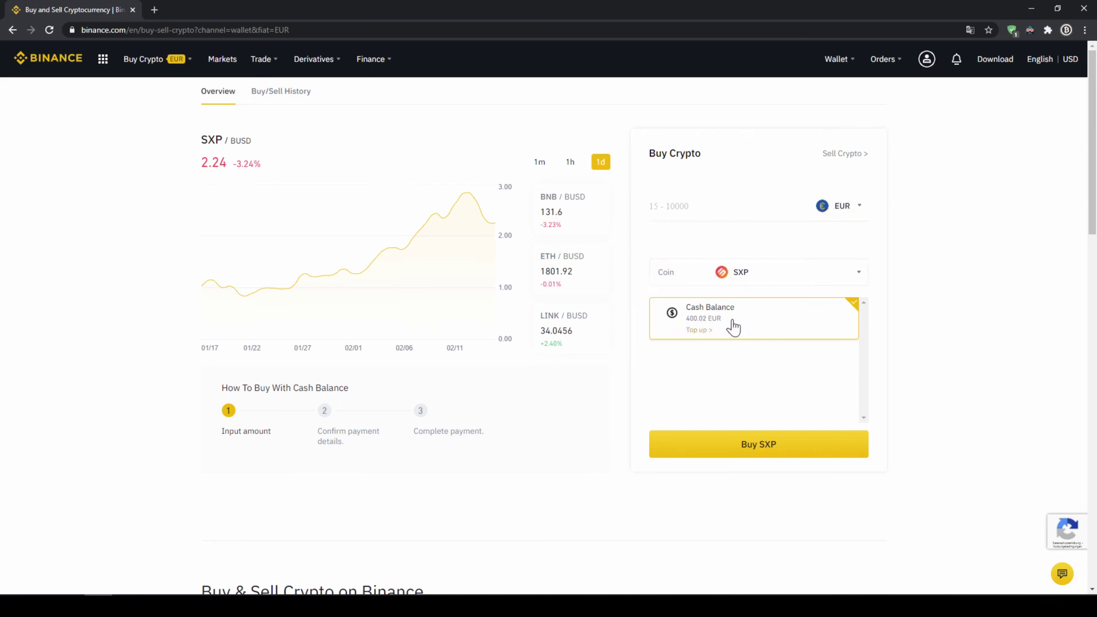
click(839, 211)
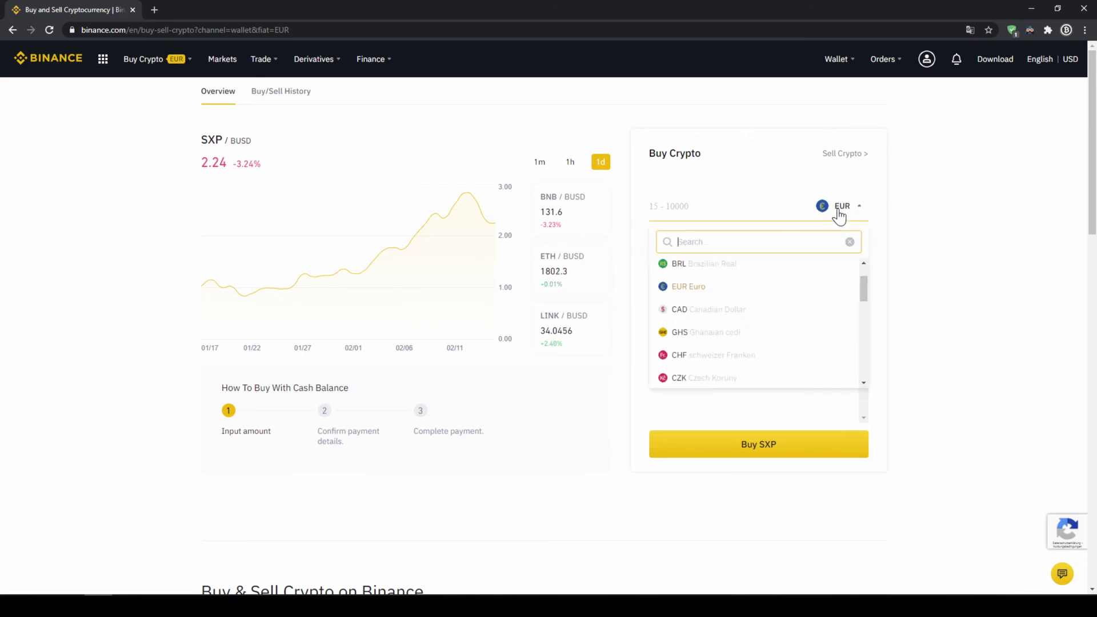
click(765, 291)
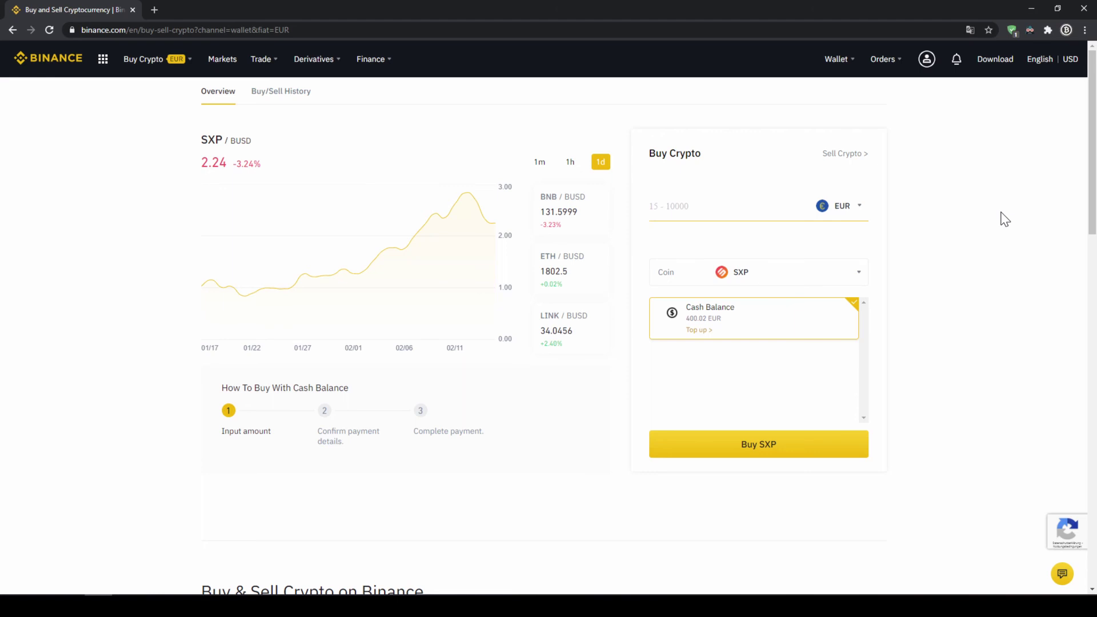
text(400)
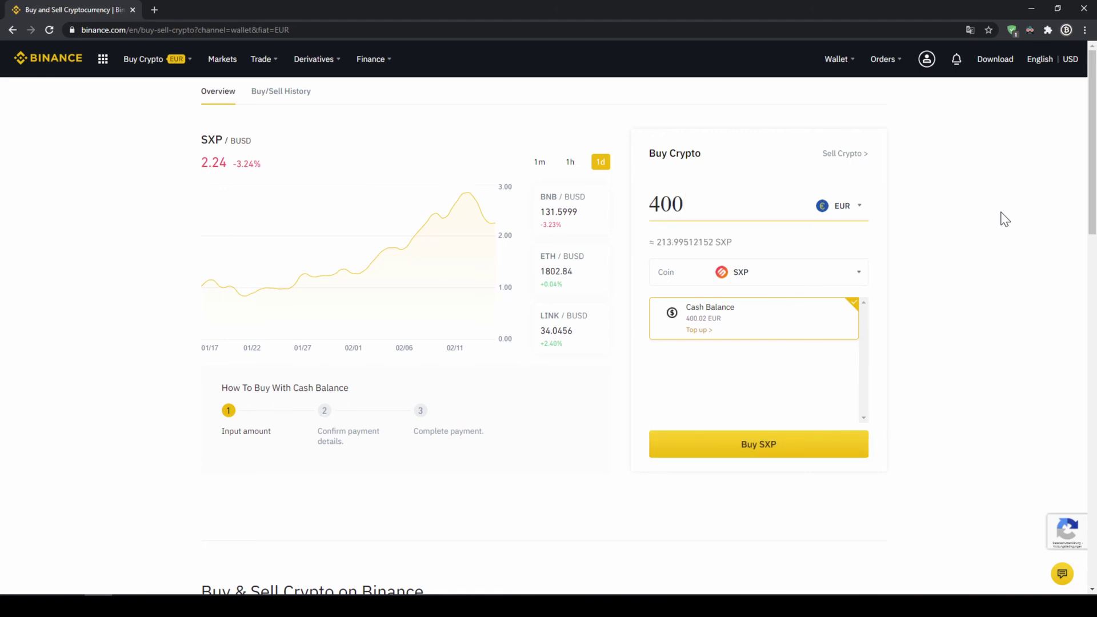
click(907, 220)
drag(657, 242, 685, 241)
click(736, 246)
Step: Submit Buy SXP and review the 213.412 SXP, price, 0.4 EUR fee and 400 EUR total
click(806, 444)
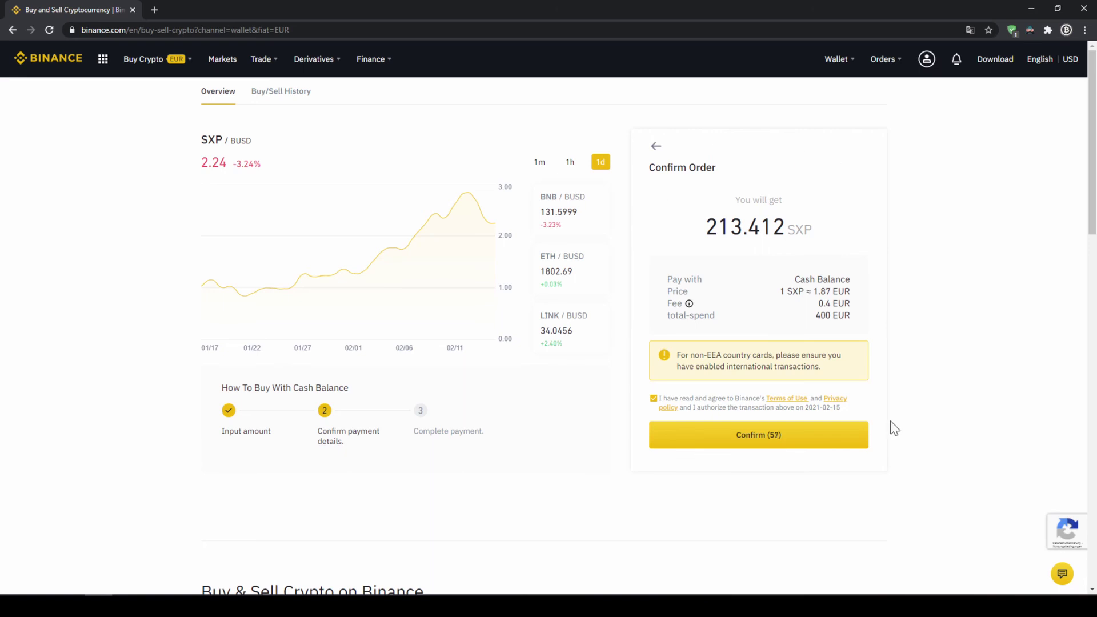
drag(705, 226, 785, 227)
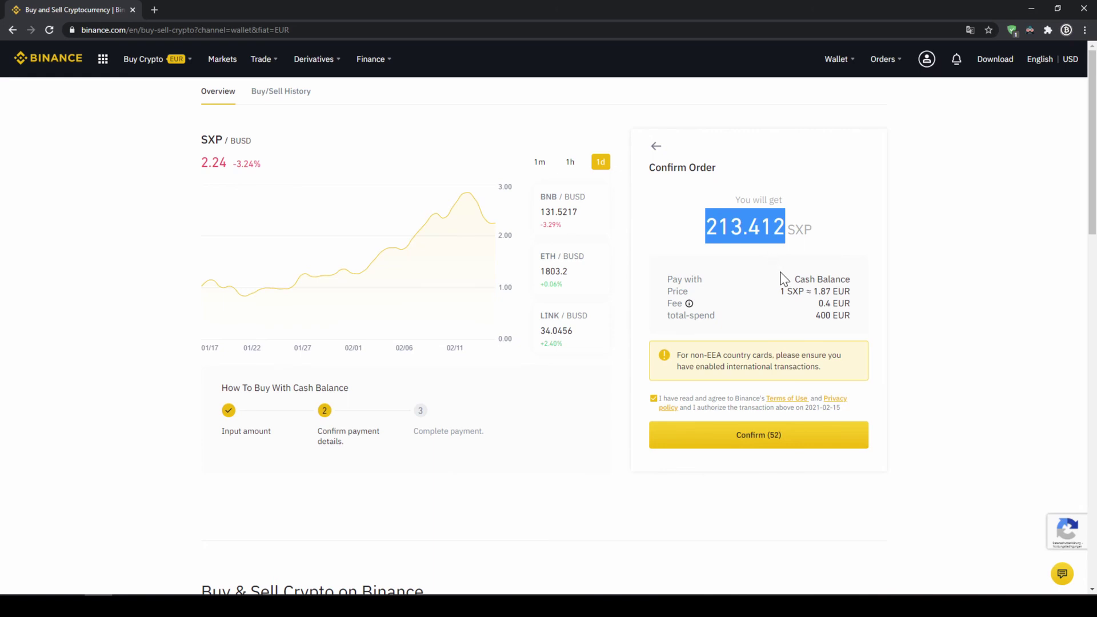
mouse_move(786, 291)
mouse_down()
mouse_move(845, 292)
mouse_move(845, 304)
mouse_up()
click(846, 292)
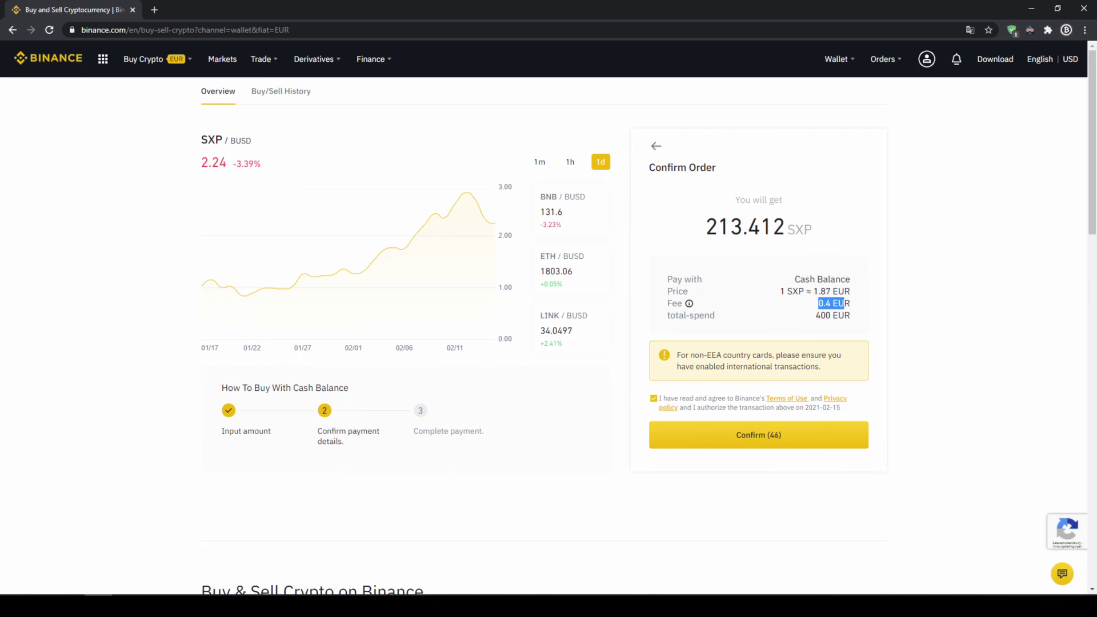
drag(815, 316, 861, 320)
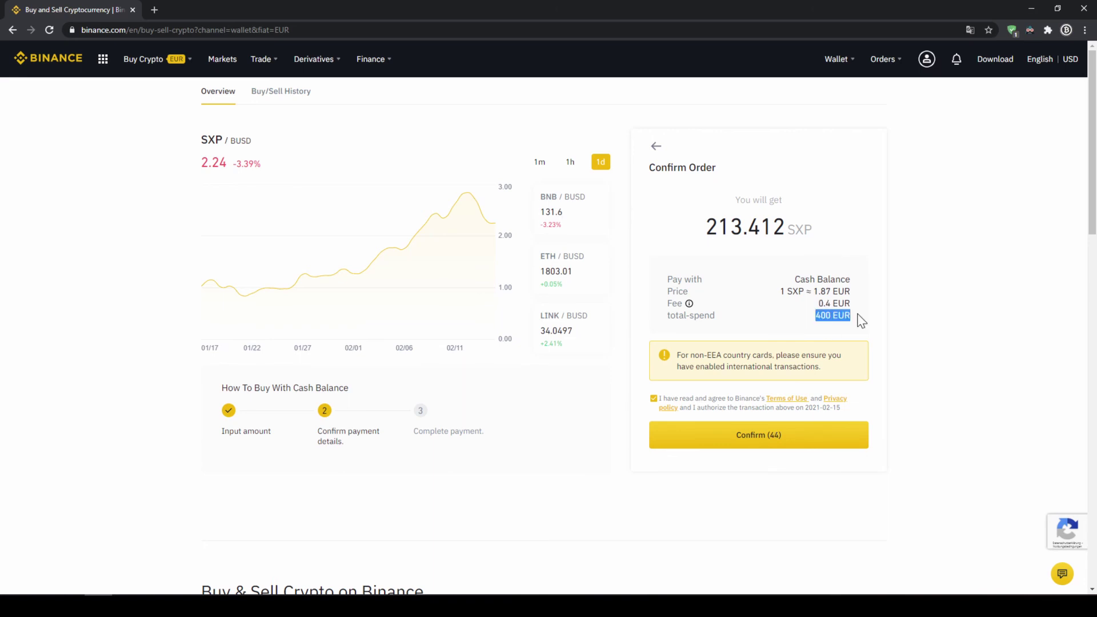
click(861, 320)
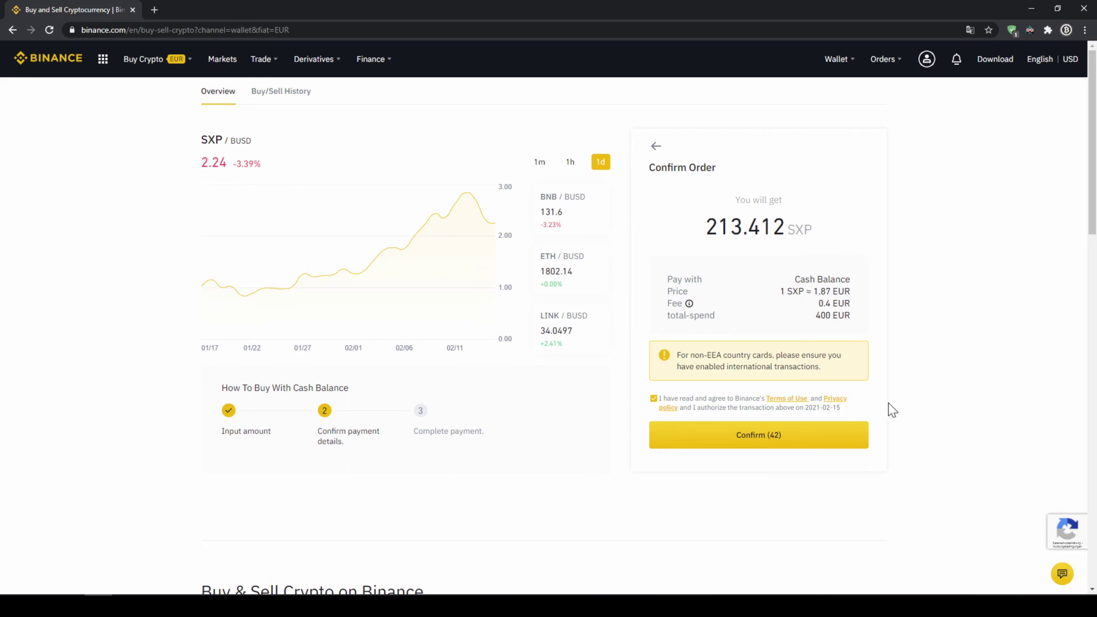